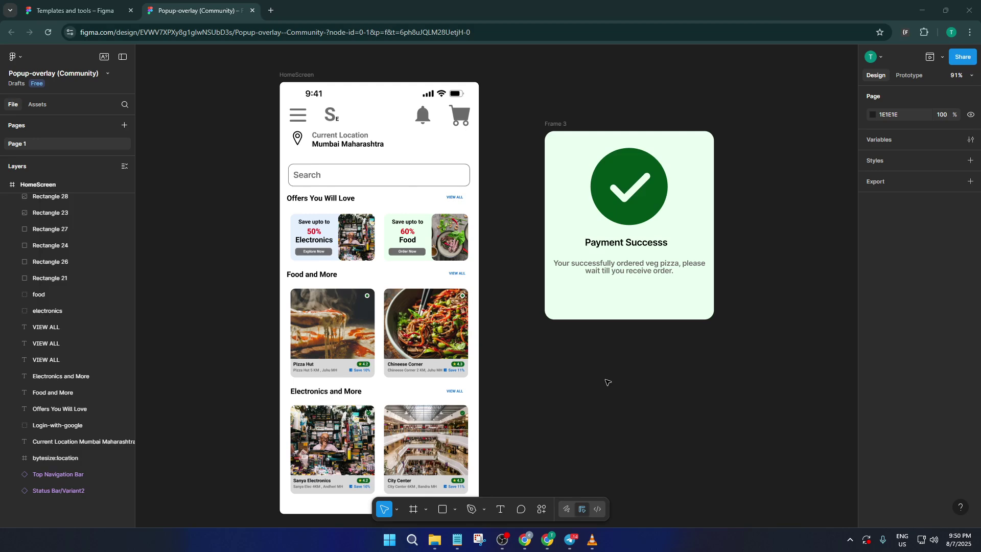
- Show the Prototype settings, where Flow 1 links the HomeScreen cart icon to Frame 3
scroll(607, 382, down, 2)
scroll(608, 382, up, 2)
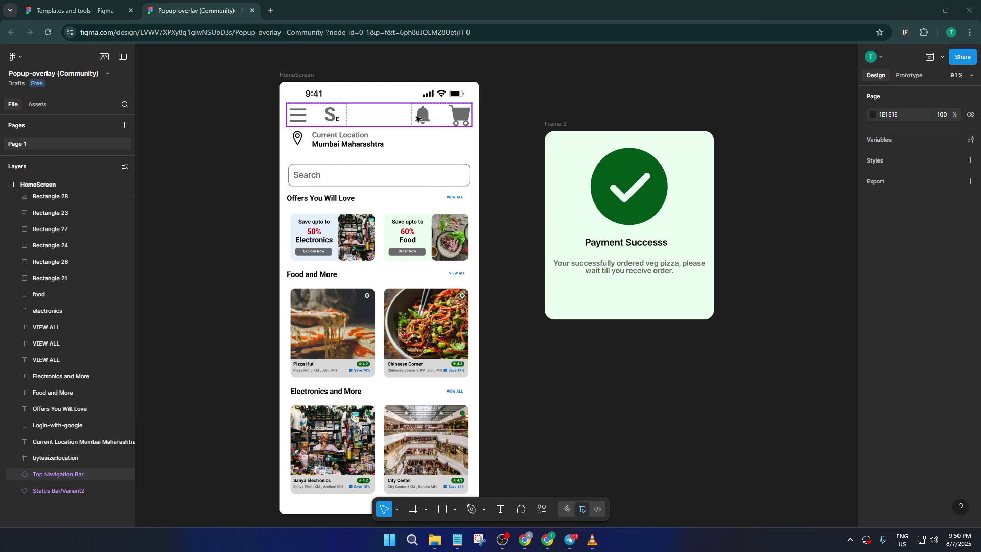
scroll(406, 193, down, 1)
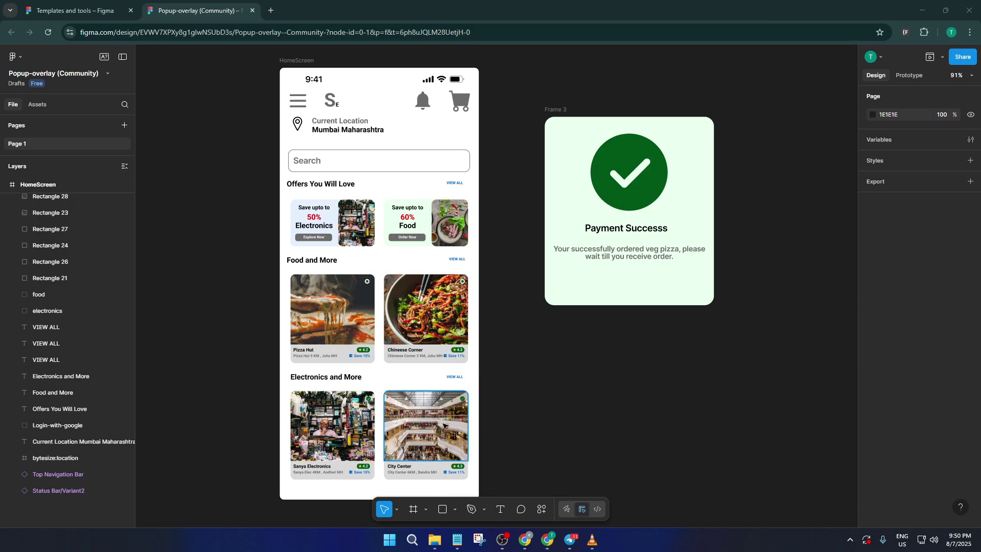
scroll(419, 181, up, 3)
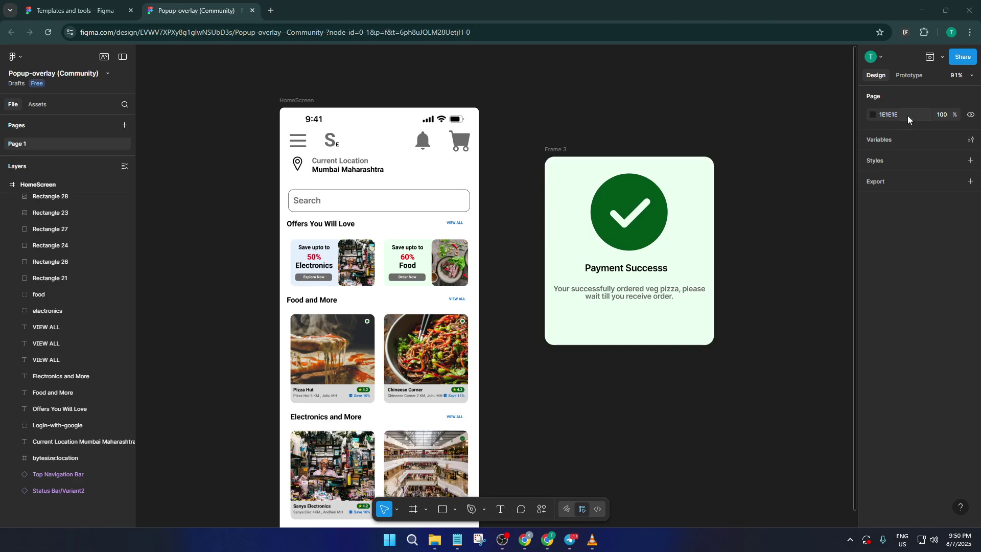
click(909, 75)
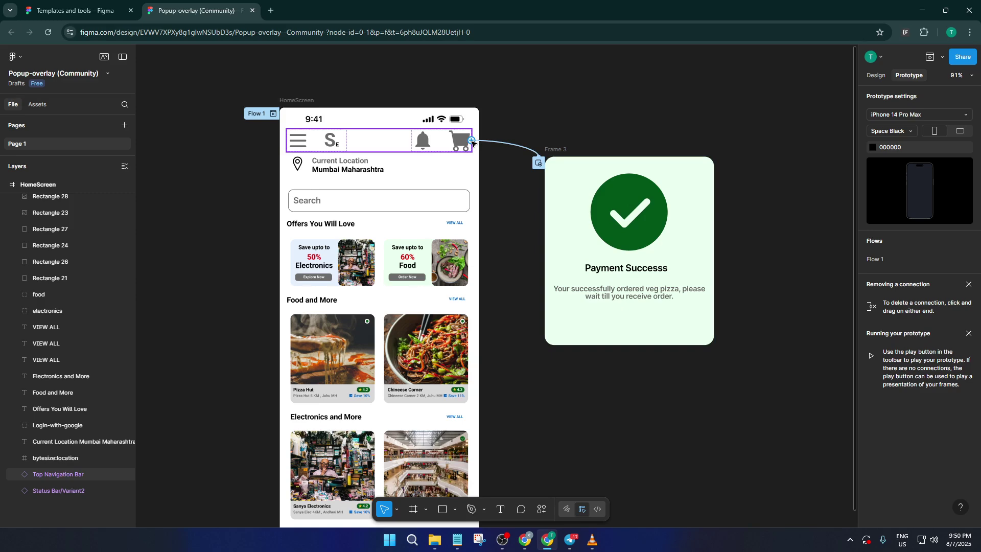
- Review the cart's On tap interaction: Open overlay Frame 3, Centered, 50% black backdrop, Move in, Ease out, 300ms
click(538, 164)
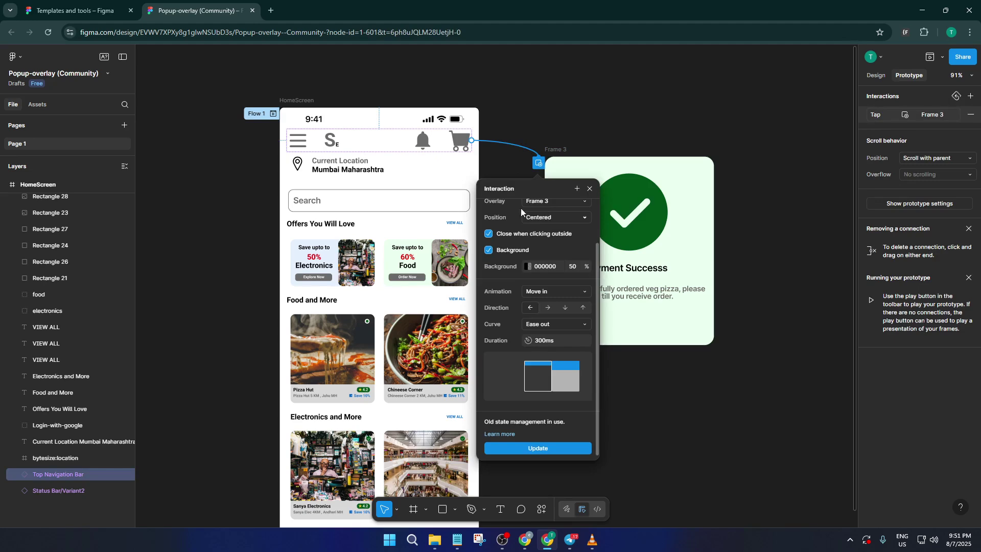
scroll(541, 206, up, 2)
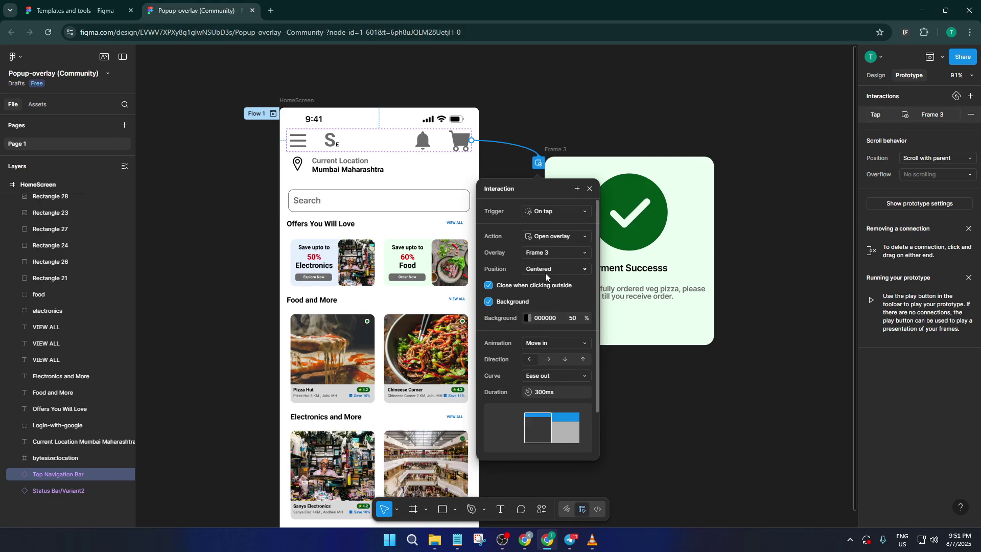
scroll(545, 272, down, 2)
scroll(552, 236, up, 2)
scroll(552, 307, down, 1)
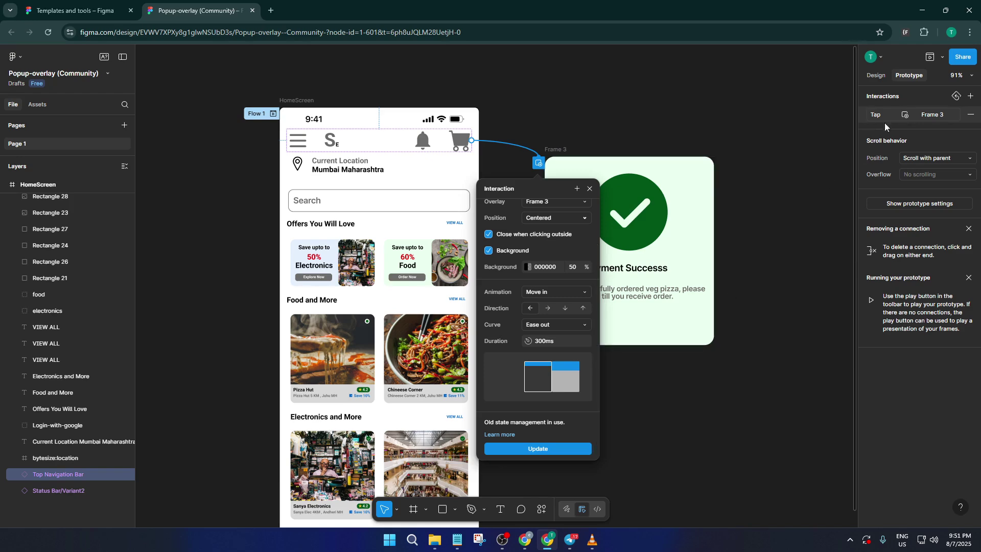
- Start the in-canvas Preview showing the HomeScreen in an iPhone 14 Pro Max frame, and clear the selection
click(941, 57)
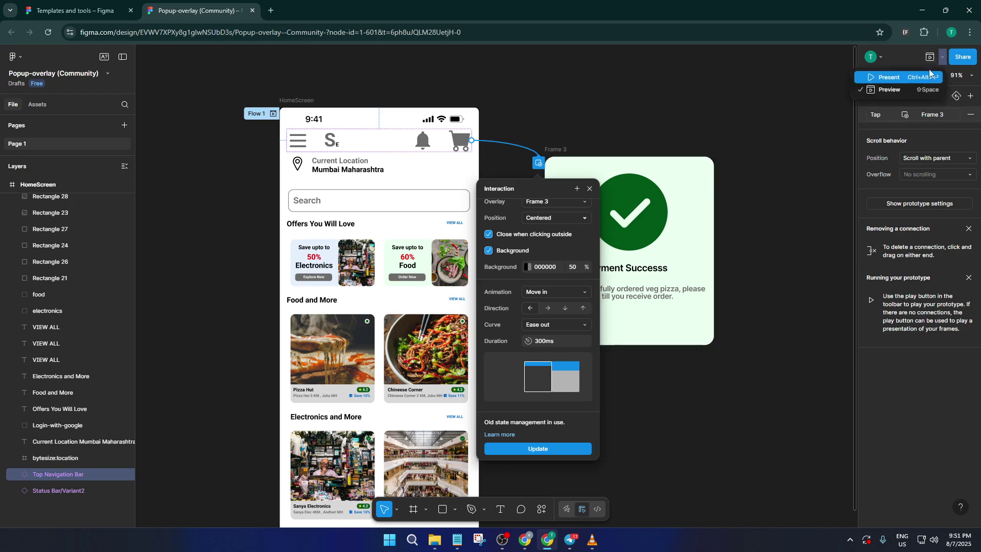
click(897, 92)
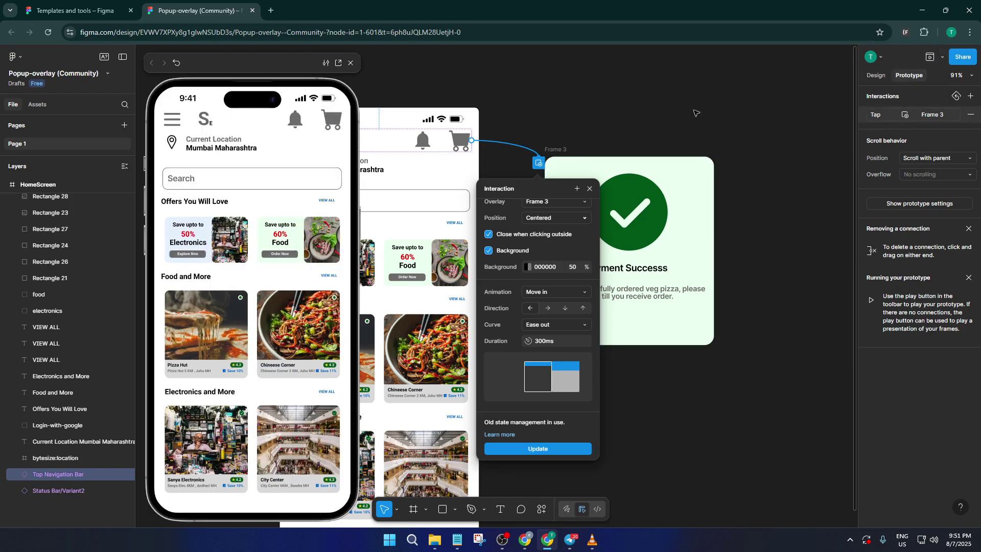
click(541, 136)
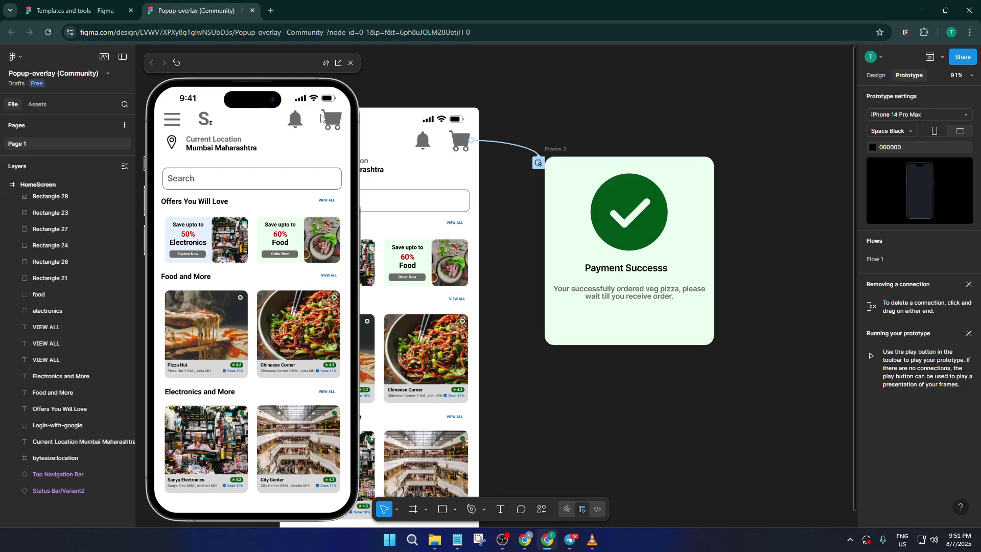
- Tap the cart repeatedly in the preview, confirming the Payment Success overlay opens and dismisses each time
click(287, 127)
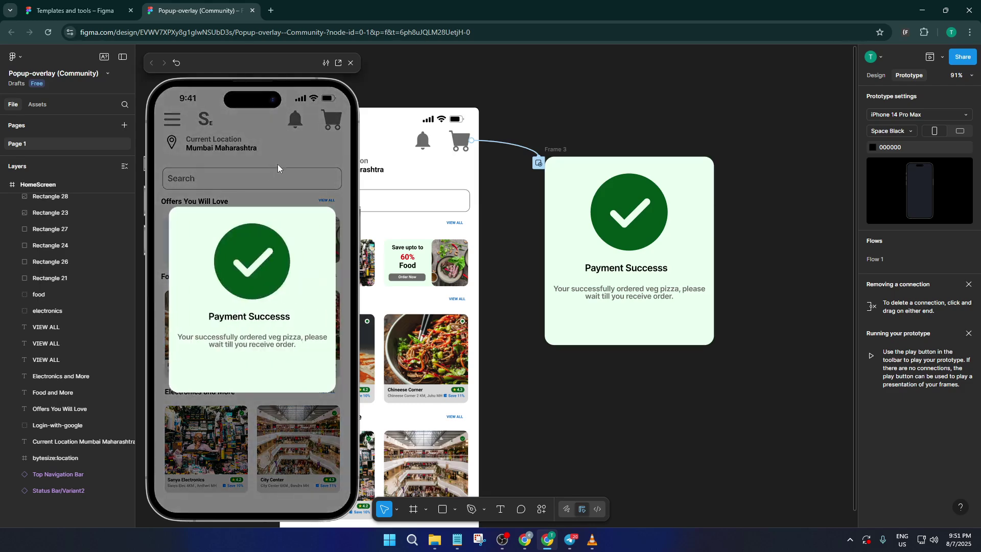
click(301, 122)
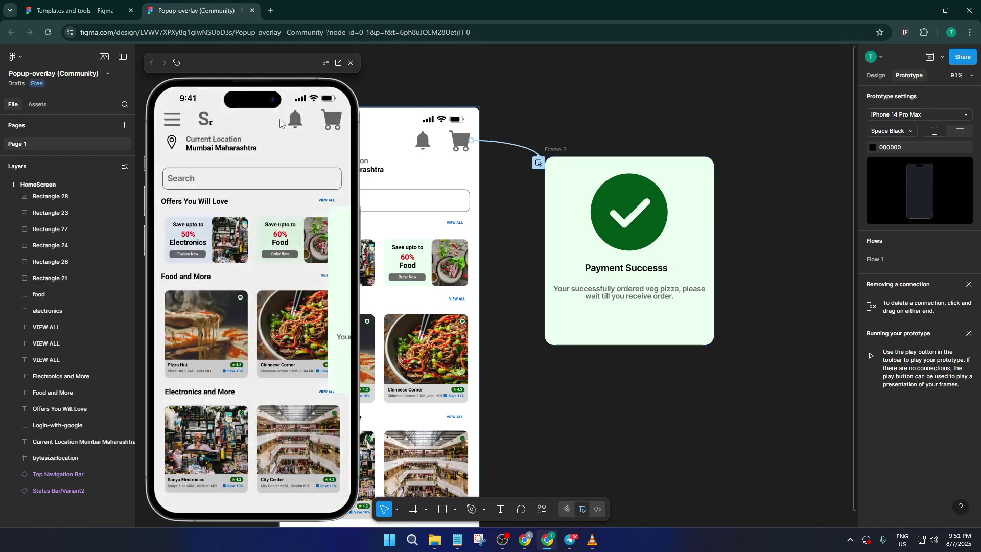
click(280, 123)
click(280, 121)
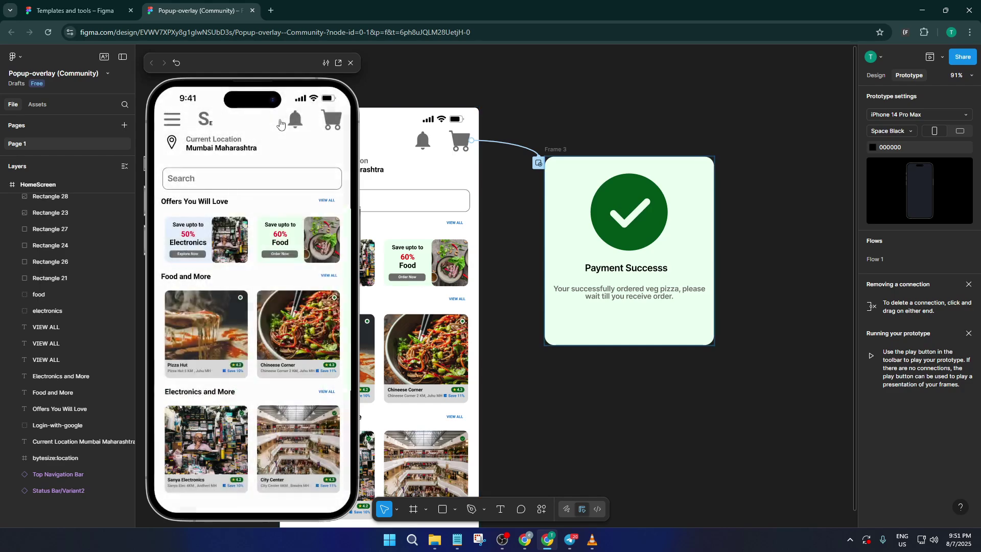
click(280, 121)
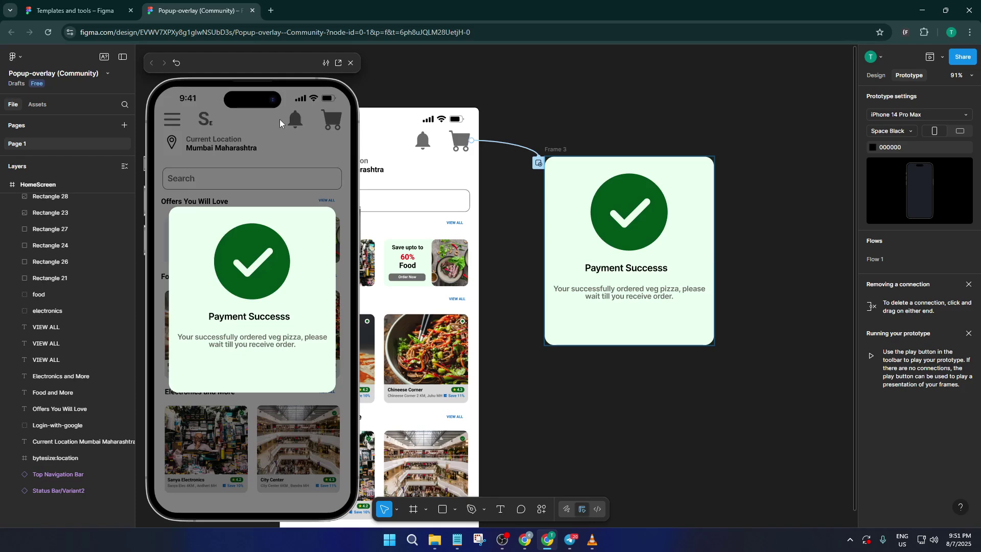
click(280, 122)
click(281, 124)
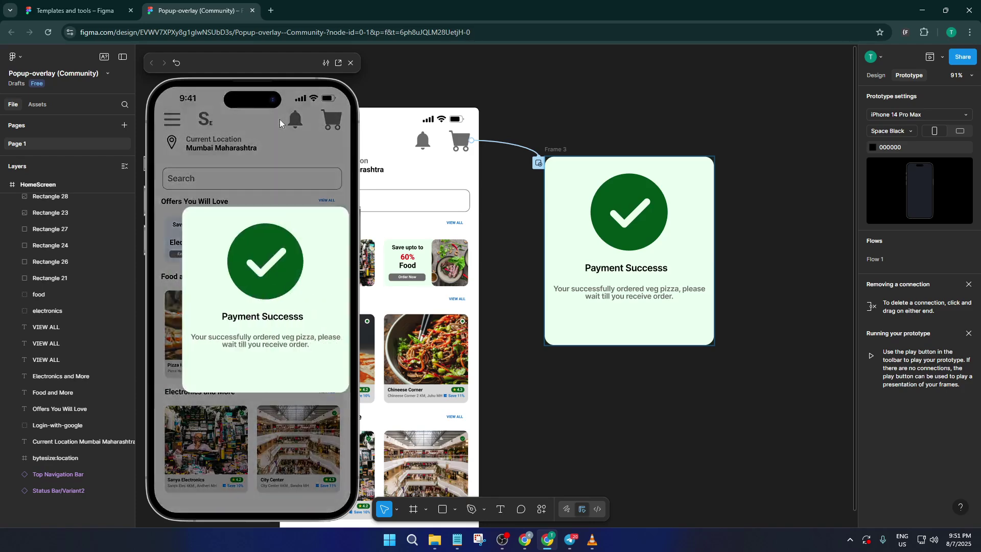
click(250, 122)
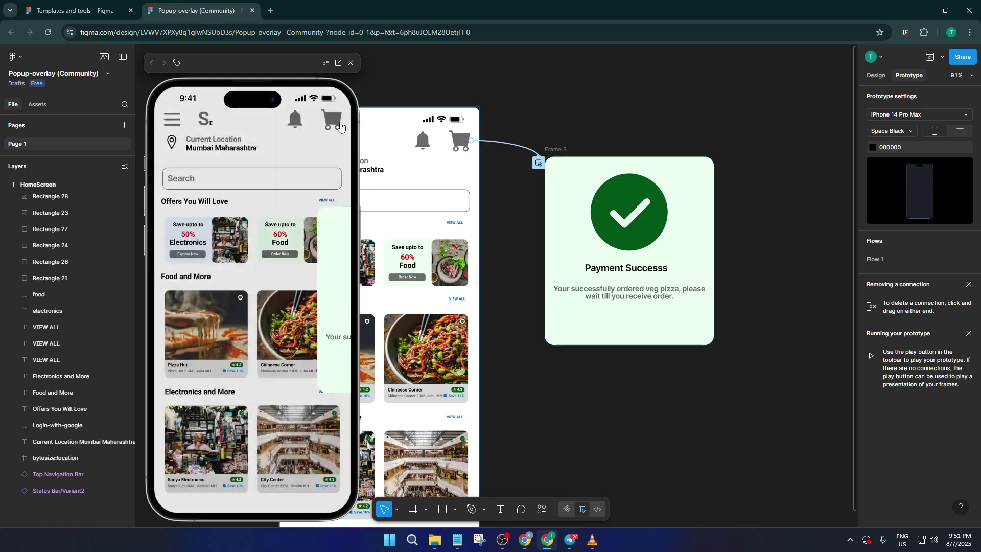
click(331, 115)
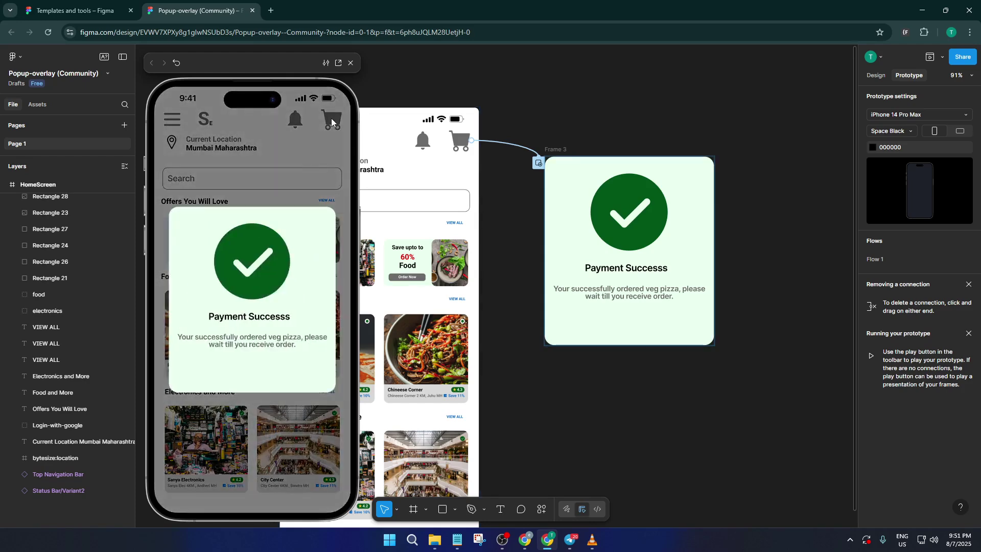
click(331, 118)
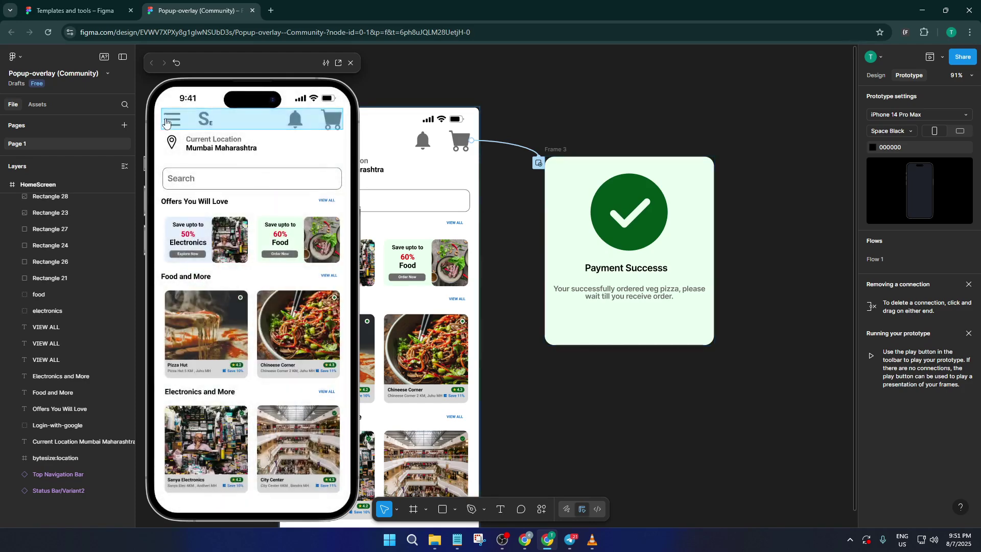
click(166, 118)
click(342, 117)
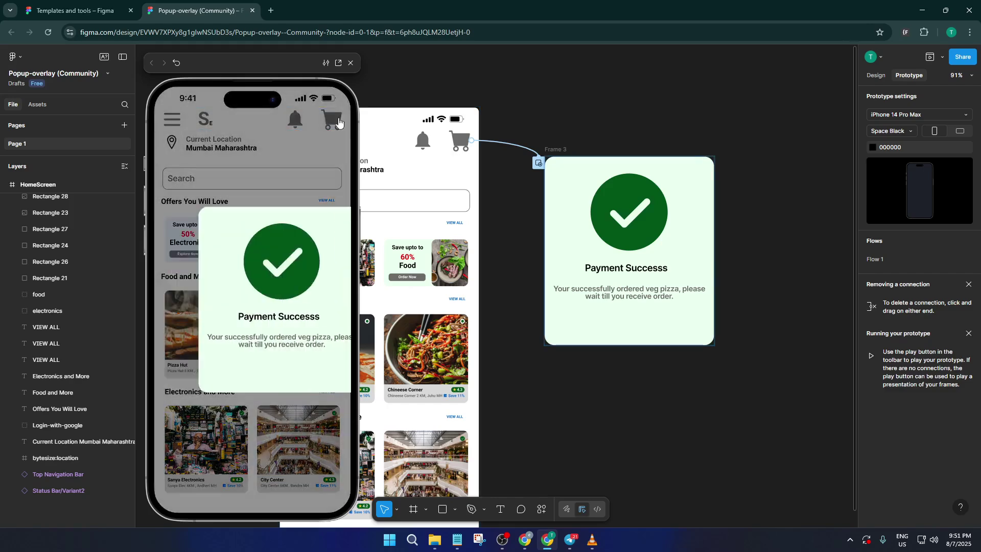
click(337, 117)
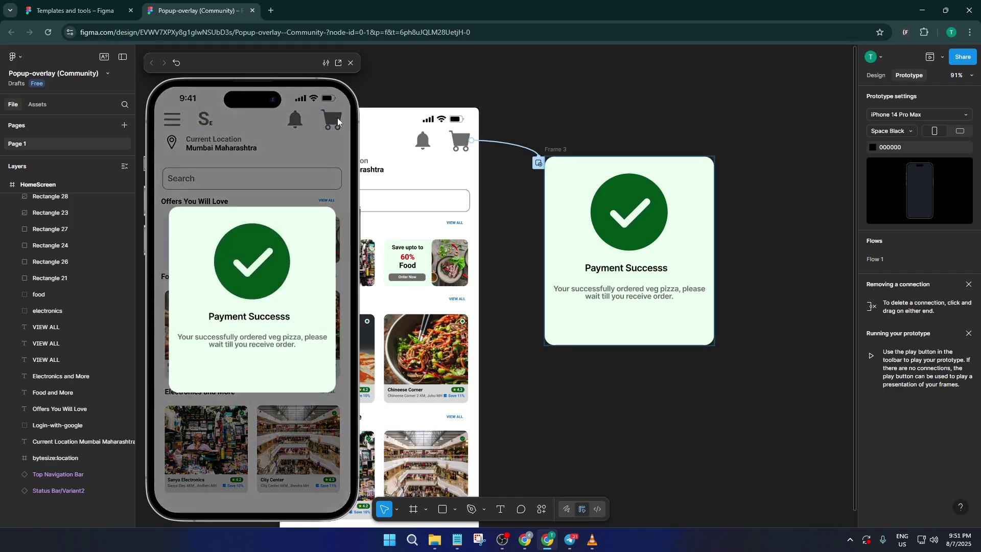
click(337, 118)
click(337, 117)
click(337, 117)
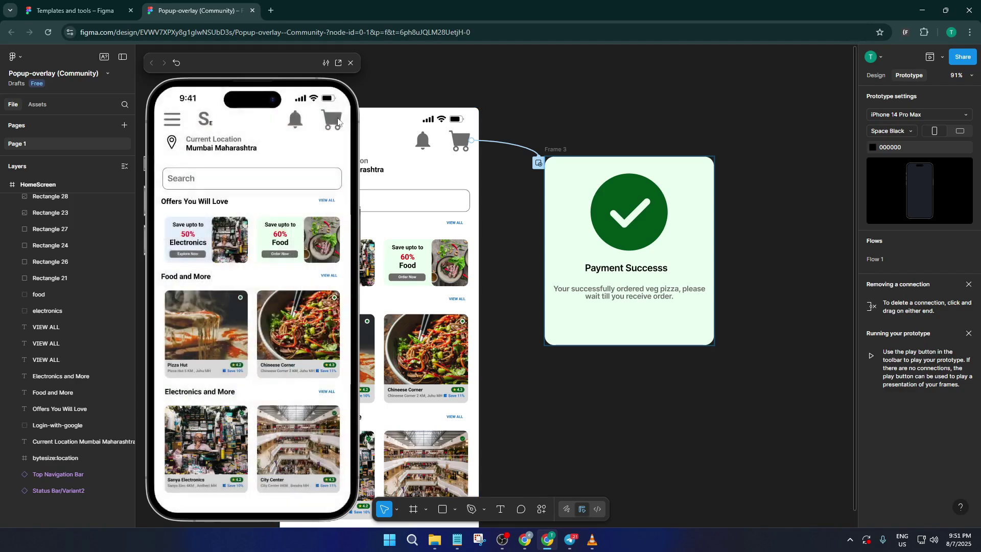
click(337, 120)
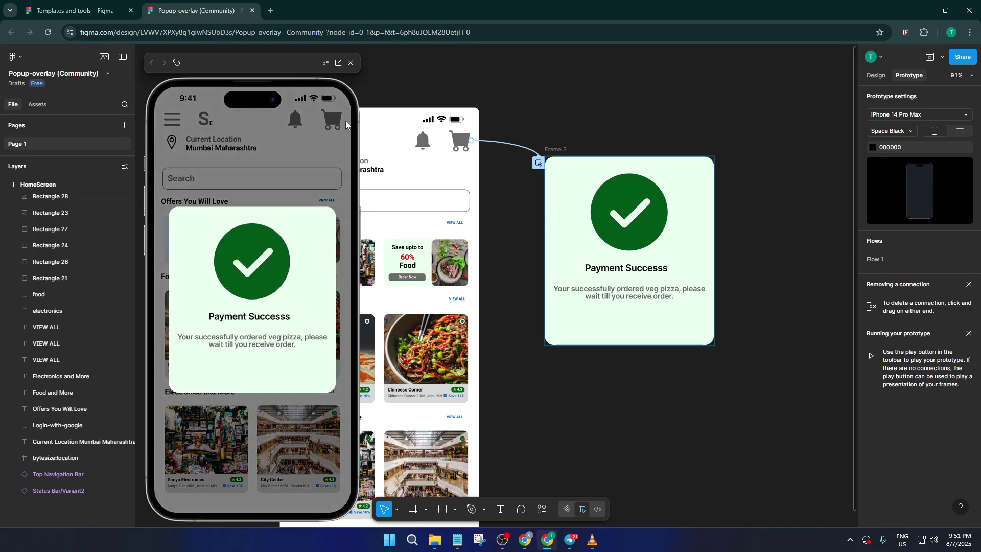